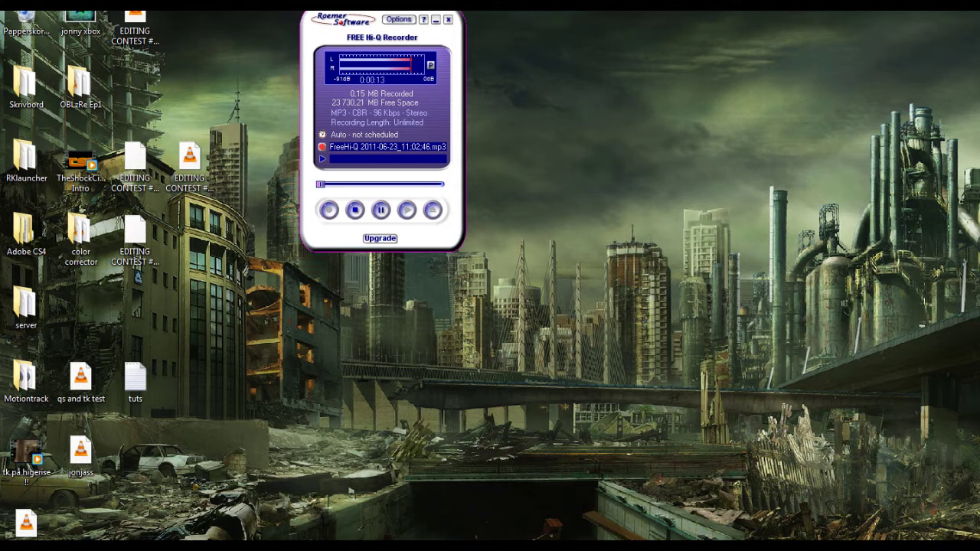
Move the Hi-Q Recorder window aside and drag Barett.wmv onto the start of the timeline
{"action": "mouse_move", "coordinate": [381, 37]}
{"action": "left_mouse_down"}
{"action": "mouse_move", "coordinate": [459, 58]}
{"action": "mouse_move", "coordinate": [430, 71]}
{"action": "left_mouse_up"}
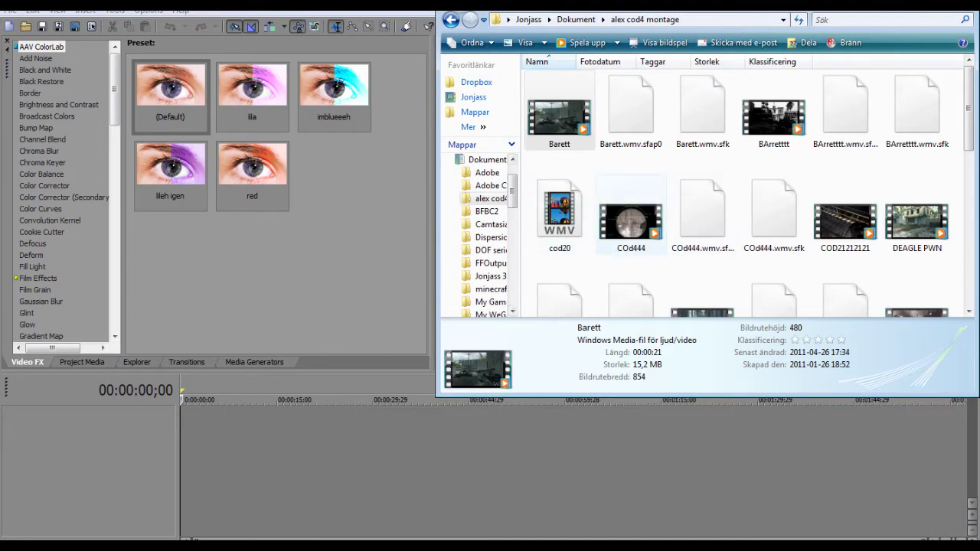
{"action": "left_click_drag", "start_coordinate": [558, 118], "coordinate": [182, 451]}
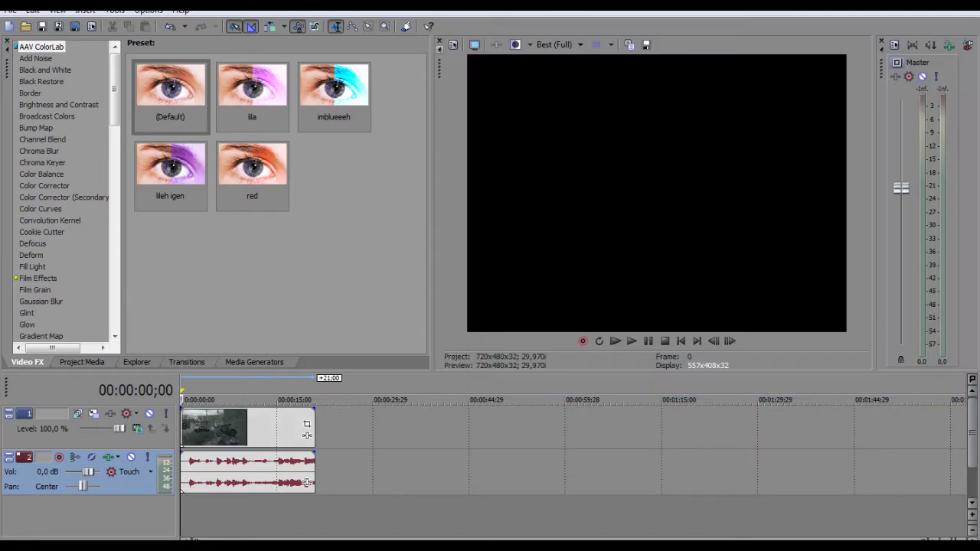
Drop the Barett clip at the timeline start and scrub to the sniper-scope moment
{"action": "left_click", "coordinate": [219, 459]}
{"action": "left_click", "coordinate": [259, 467]}
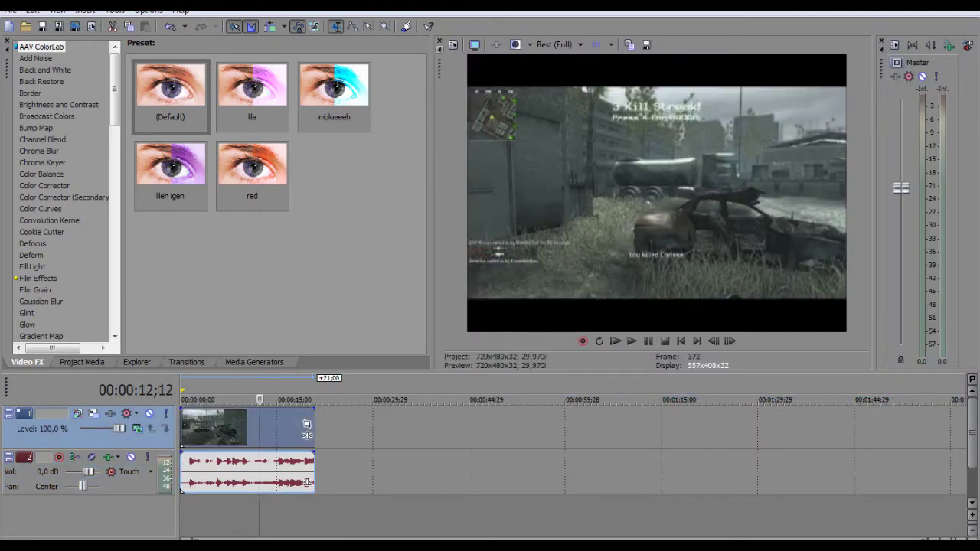
{"action": "left_click", "coordinate": [216, 467]}
{"action": "left_click", "coordinate": [202, 467]}
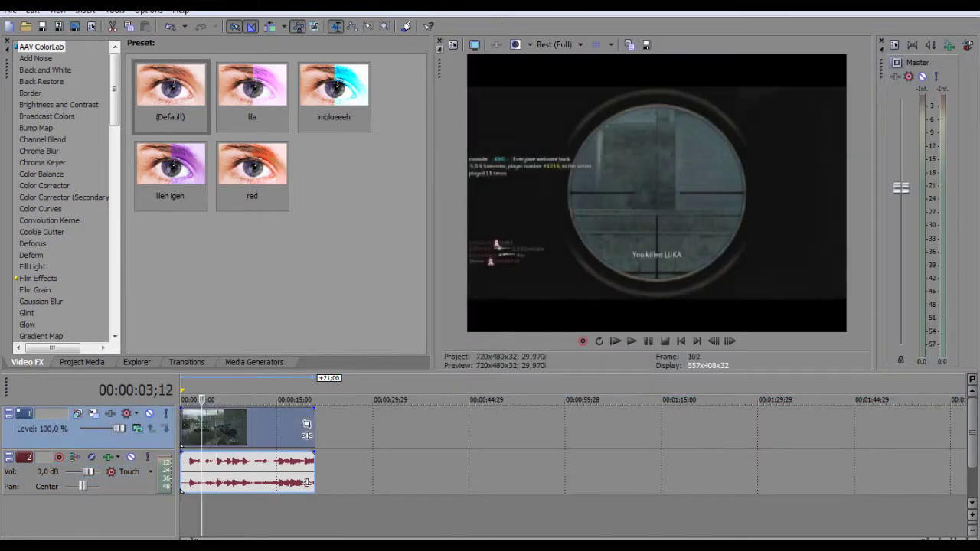
Show the Gradient Wipe transition presets and preview the clip from near its start to about 00:00:09;27
{"action": "key", "text": "alt+7"}
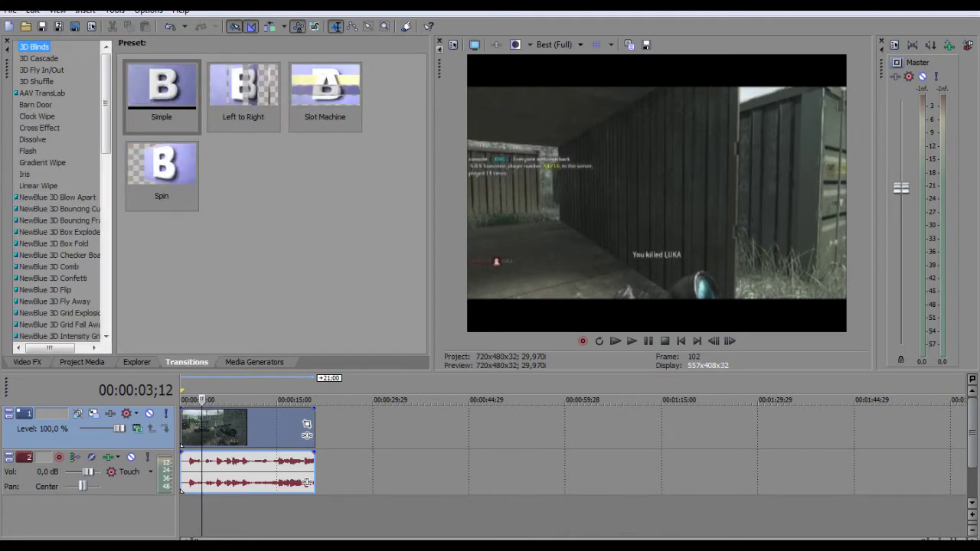
{"action": "left_click", "coordinate": [42, 162]}
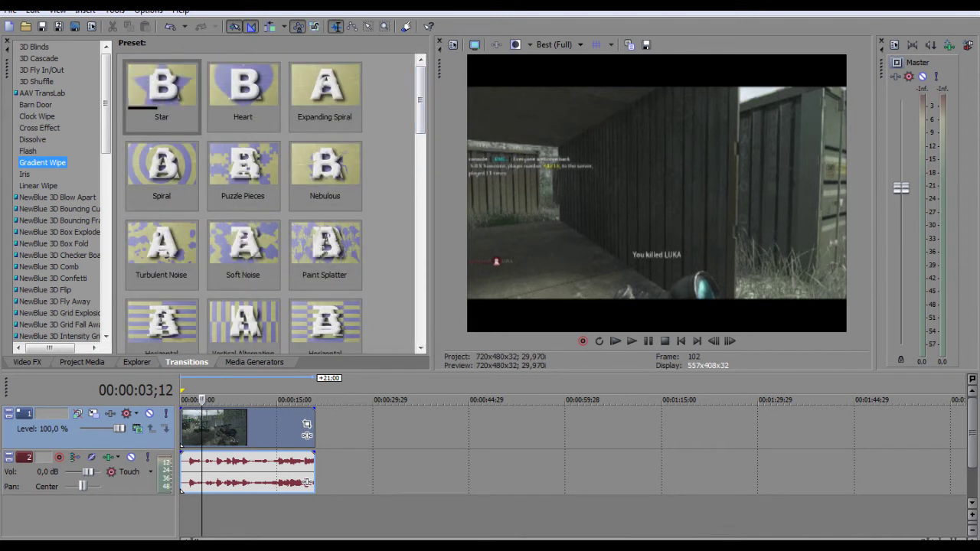
{"action": "left_click", "coordinate": [191, 428]}
{"action": "key", "text": "space"}
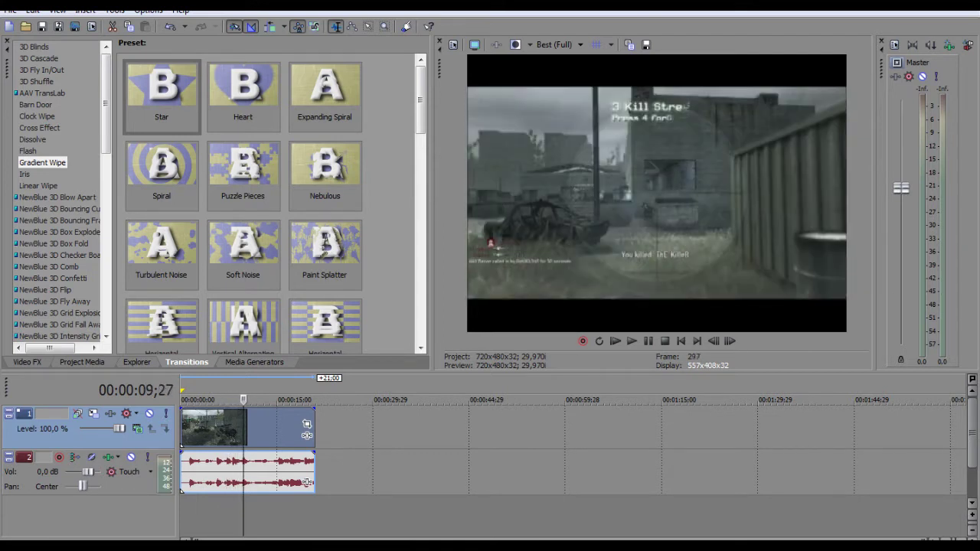
{"action": "key", "text": "j"}
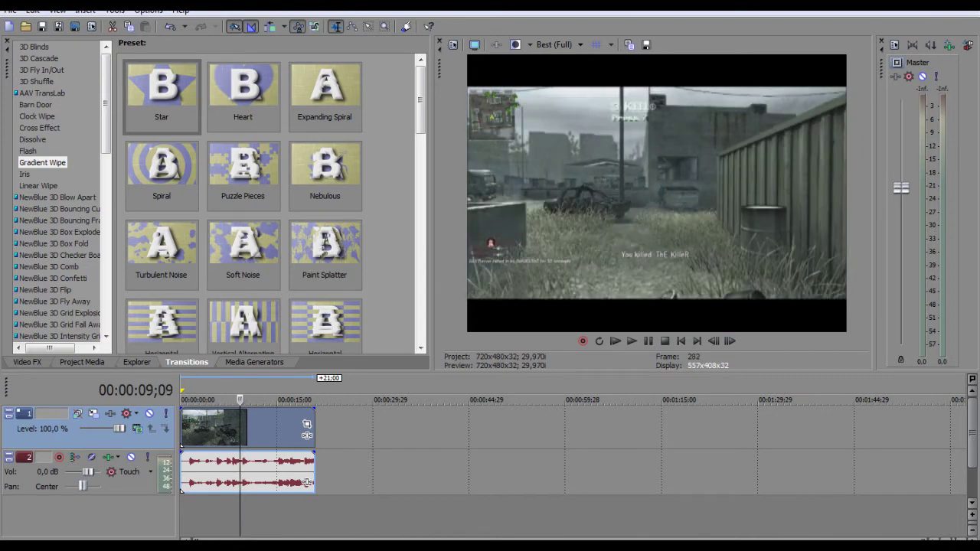
Turn on Disable resample in the Barett video event's Properties
{"action": "right_click", "coordinate": [287, 427]}
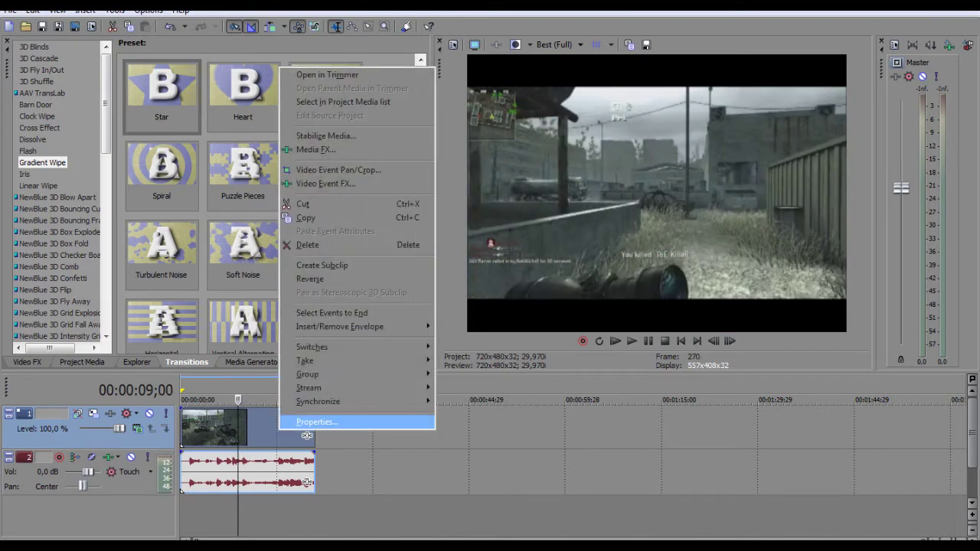
{"action": "left_click", "coordinate": [368, 422]}
{"action": "left_click", "coordinate": [385, 238]}
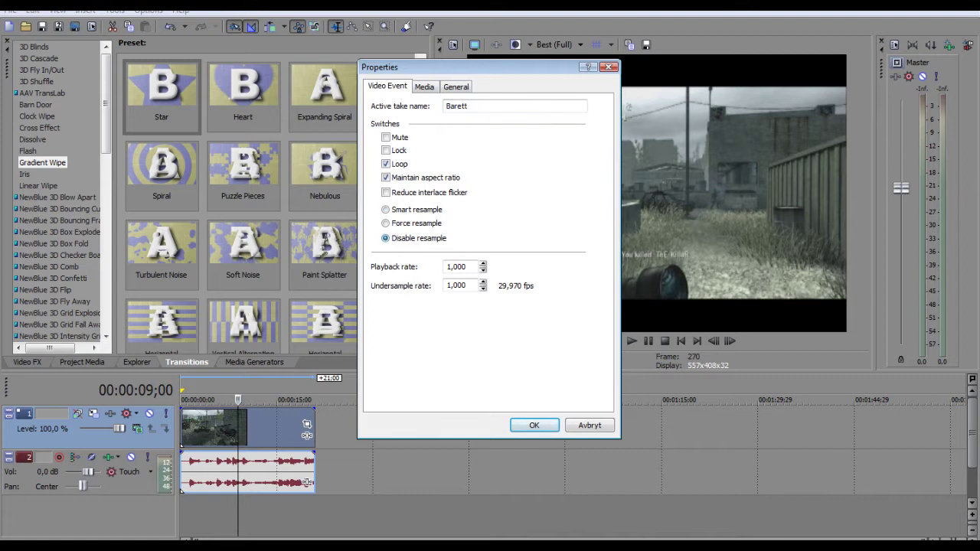
{"action": "left_click", "coordinate": [534, 425]}
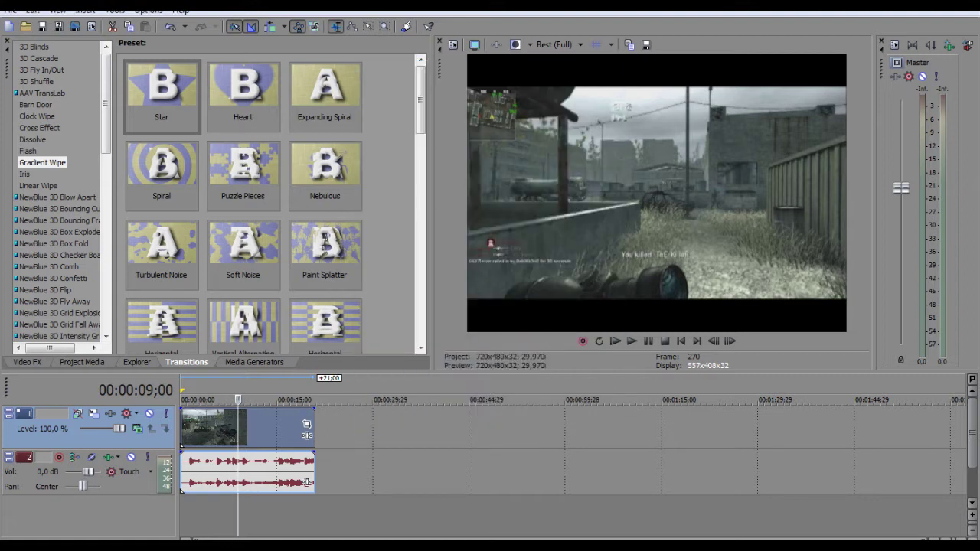
Split the clip at 00:00:09;26 and slide the second part slightly later
{"action": "key", "text": "space"}
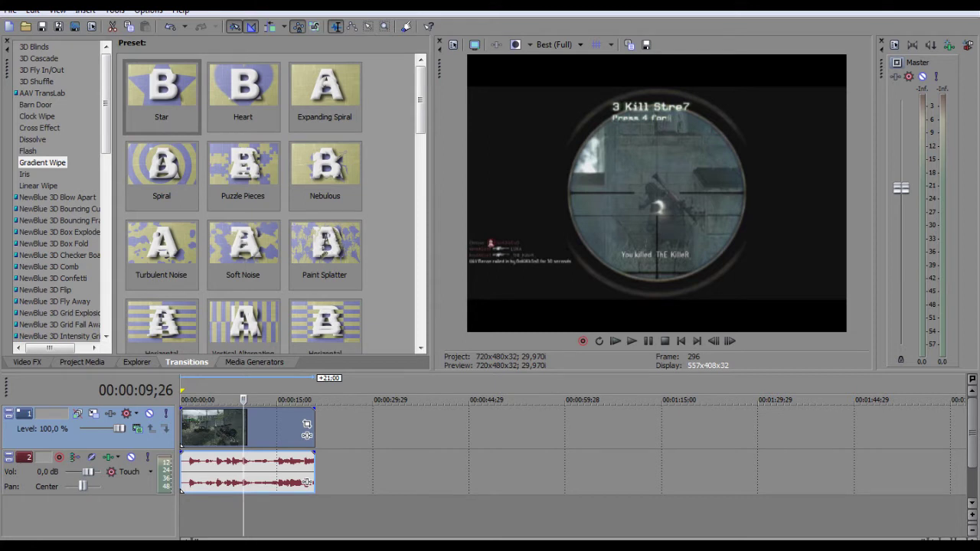
{"action": "key", "text": "s"}
{"action": "mouse_move", "coordinate": [306, 482]}
{"action": "left_mouse_down"}
{"action": "mouse_move", "coordinate": [354, 482]}
{"action": "mouse_move", "coordinate": [323, 482]}
{"action": "left_mouse_up"}
Insert a new video track, then zoom in and step frame by frame from about 8 seconds
{"action": "right_click", "coordinate": [141, 442]}
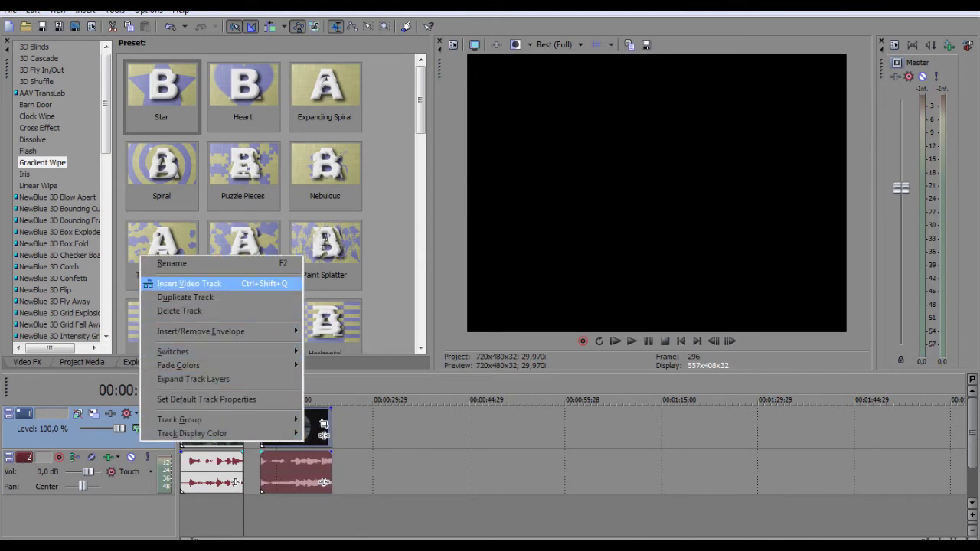
{"action": "left_click", "coordinate": [189, 284]}
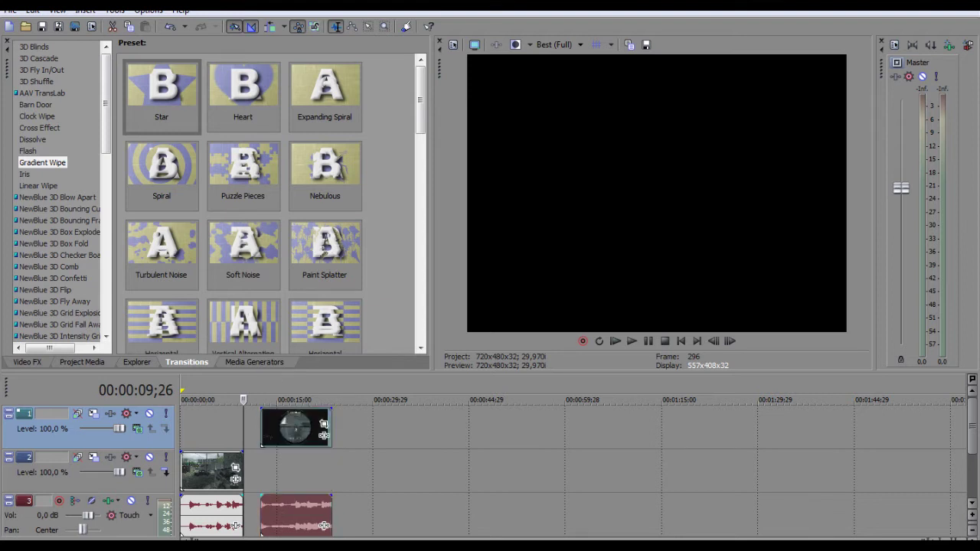
{"action": "left_click", "coordinate": [234, 429]}
{"action": "scroll", "coordinate": [536, 459], "scroll_direction": "up", "scroll_amount": 3}
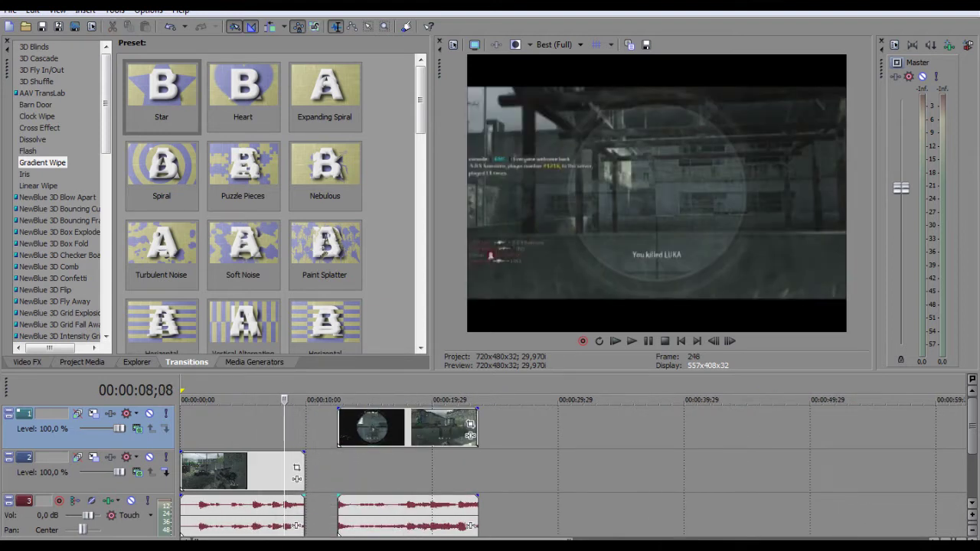
{"action": "key", "text": "Right"}
{"action": "key", "text": "Right"}
{"action": "key", "text": "Right"}
{"action": "key", "text": "Right"}
{"action": "key", "text": "Right"}
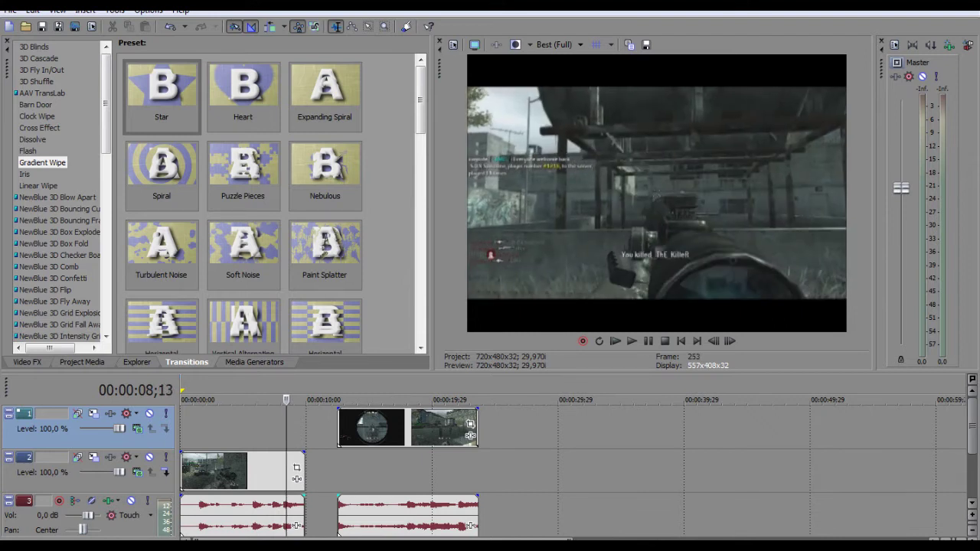
{"action": "key", "text": "Right"}
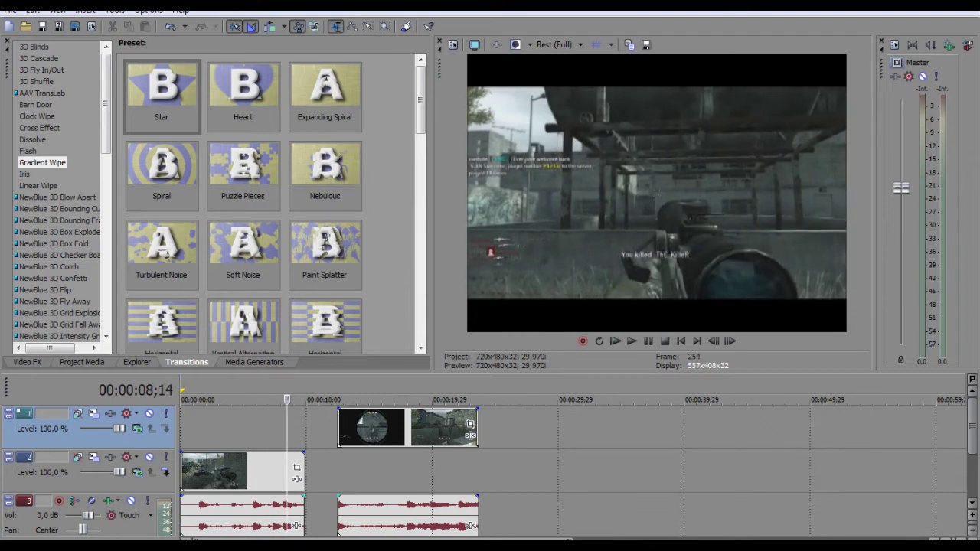
{"action": "key", "text": "Right"}
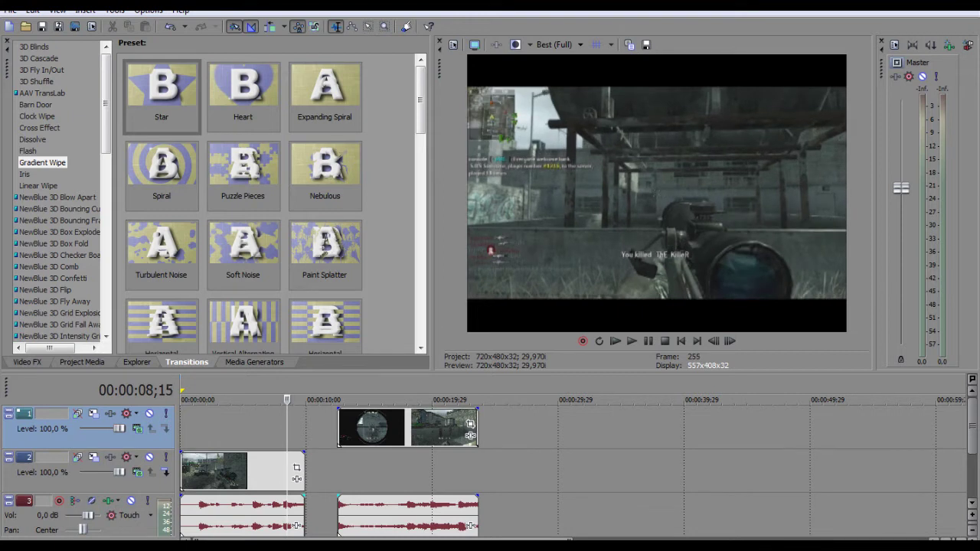
Pick the Circle In preset from the Gradient Wipe transitions
{"action": "left_click", "coordinate": [161, 88]}
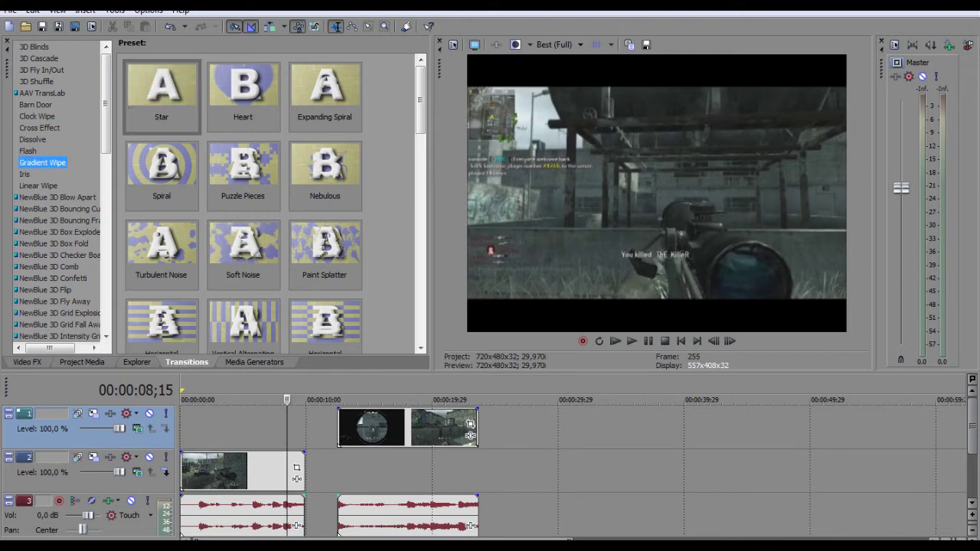
{"action": "scroll", "coordinate": [273, 204], "scroll_direction": "down", "scroll_amount": 1}
{"action": "scroll", "coordinate": [273, 204], "scroll_direction": "down", "scroll_amount": 3}
{"action": "scroll", "coordinate": [273, 204], "scroll_direction": "down", "scroll_amount": 2}
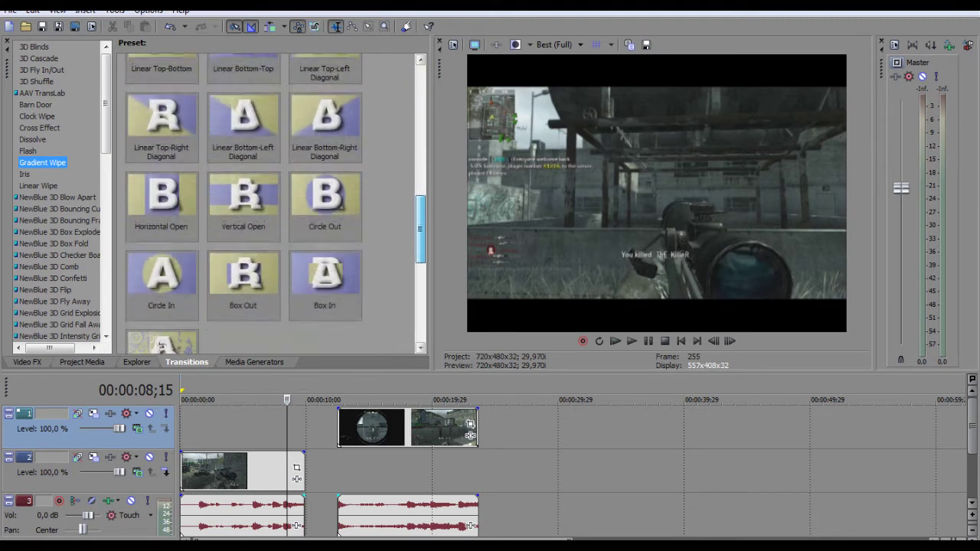
{"action": "scroll", "coordinate": [272, 203], "scroll_direction": "down", "scroll_amount": 2}
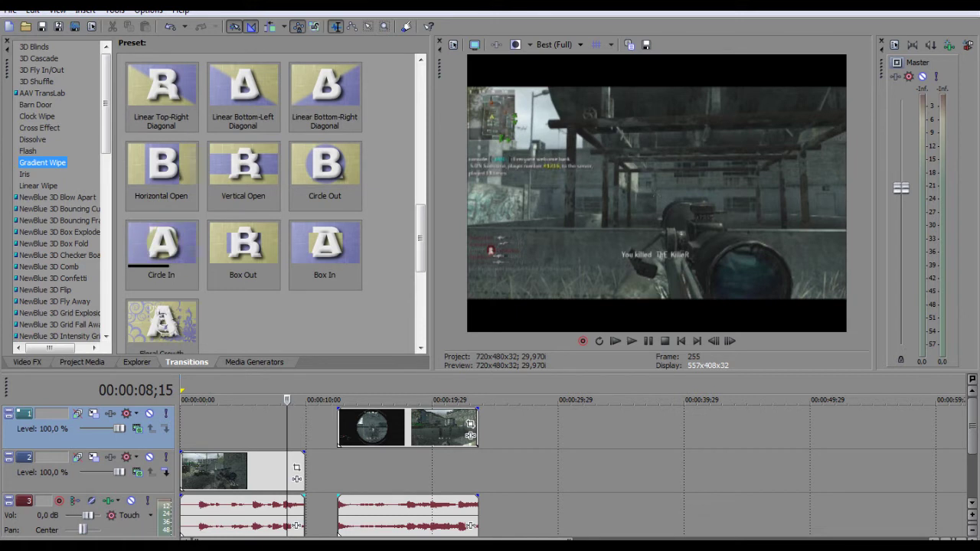
{"action": "left_click", "coordinate": [161, 248]}
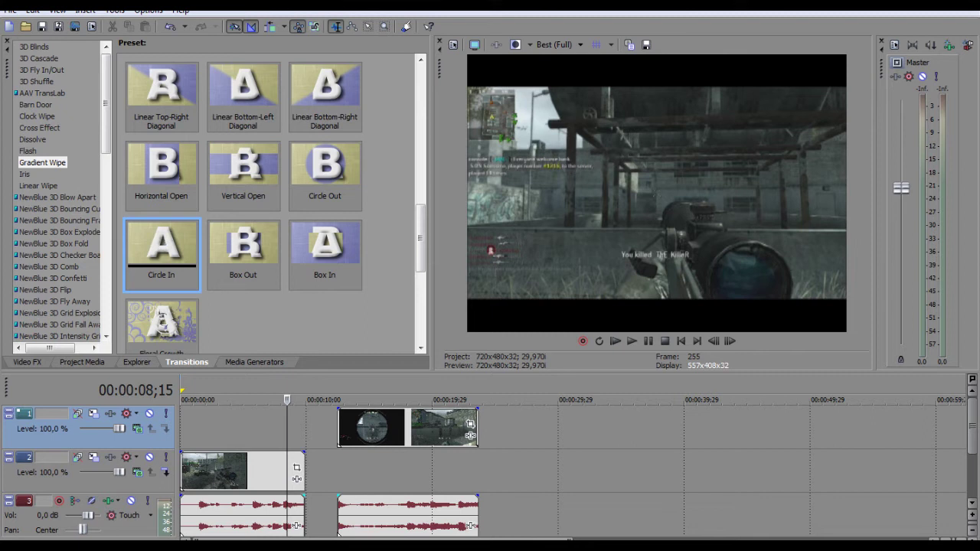
Apply Circle In to the end of the first clip part and step through the wipe frame by frame
{"action": "left_click_drag", "start_coordinate": [160, 249], "coordinate": [341, 427]}
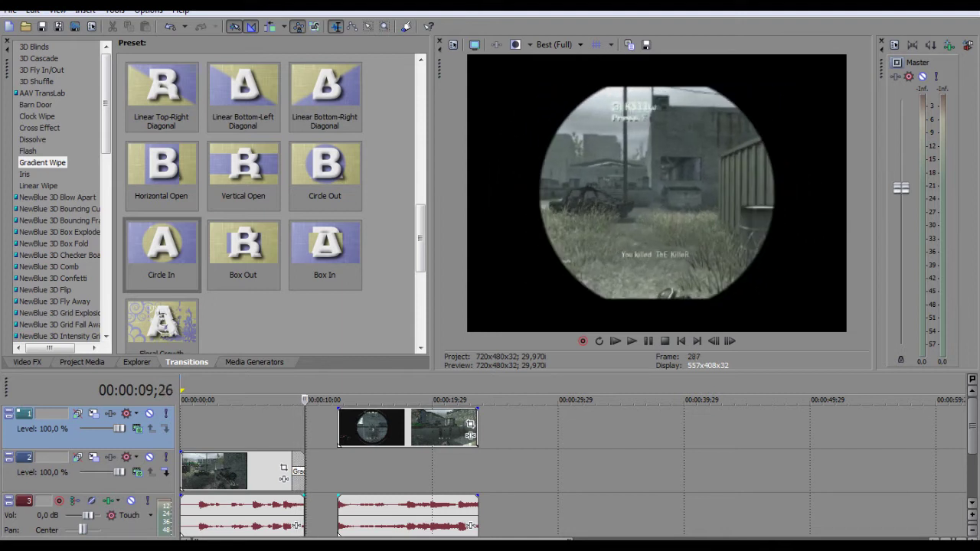
{"action": "key", "text": "Left"}
{"action": "key", "text": "Left"}
{"action": "key", "text": "Left"}
{"action": "key", "text": "Left"}
{"action": "key", "text": "Left"}
{"action": "key", "text": "Left"}
{"action": "key", "text": "Left"}
{"action": "key", "text": "Left"}
{"action": "key", "text": "Left"}
{"action": "key", "text": "Left"}
{"action": "key", "text": "Left"}
{"action": "key", "text": "Left"}
{"action": "key", "text": "Left"}
{"action": "key", "text": "Left"}
{"action": "key", "text": "Left"}
{"action": "key", "text": "Left"}
{"action": "key", "text": "Left"}
{"action": "key", "text": "Left"}
{"action": "key", "text": "Left"}
{"action": "key", "text": "Right"}
{"action": "key", "text": "Right"}
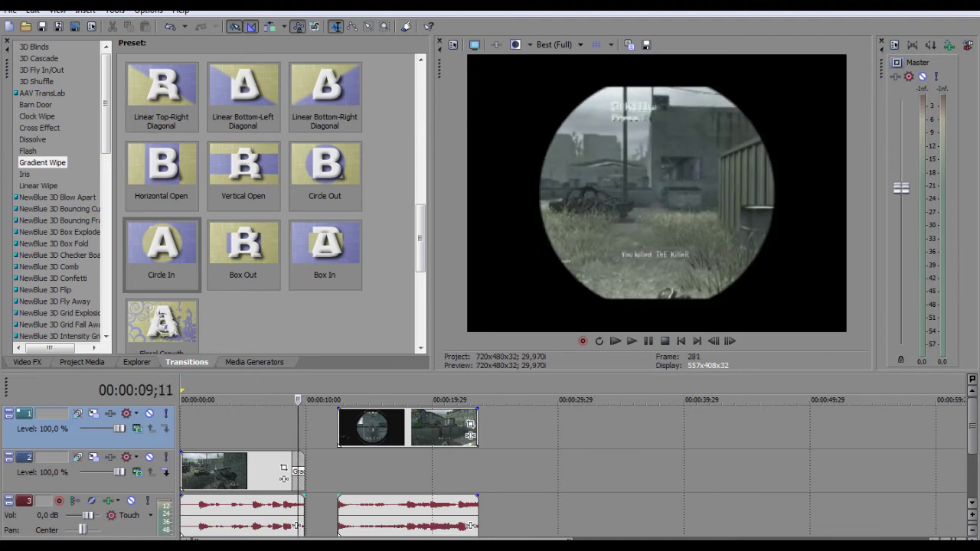
{"action": "key", "text": "Right"}
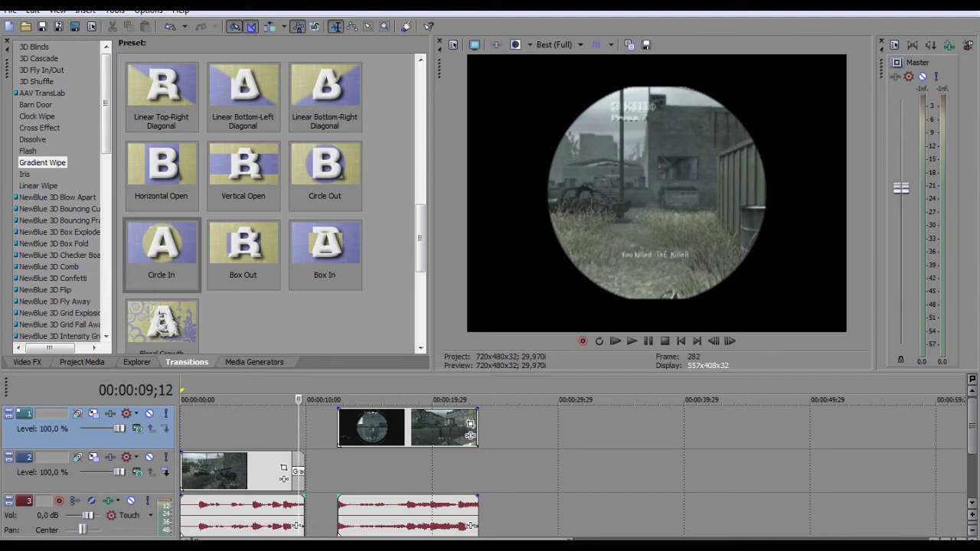
{"action": "scroll", "coordinate": [574, 467], "scroll_direction": "up", "scroll_amount": 3}
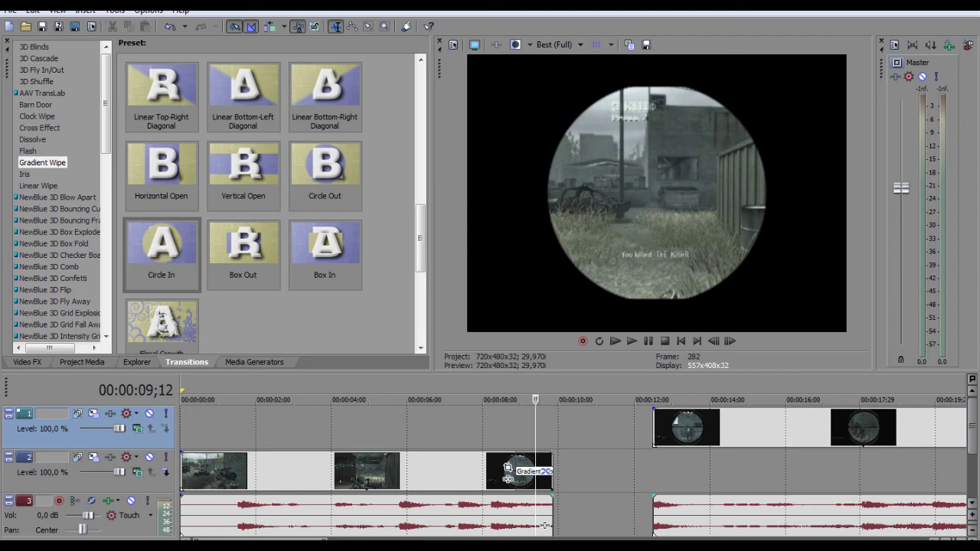
{"action": "key", "text": "Right"}
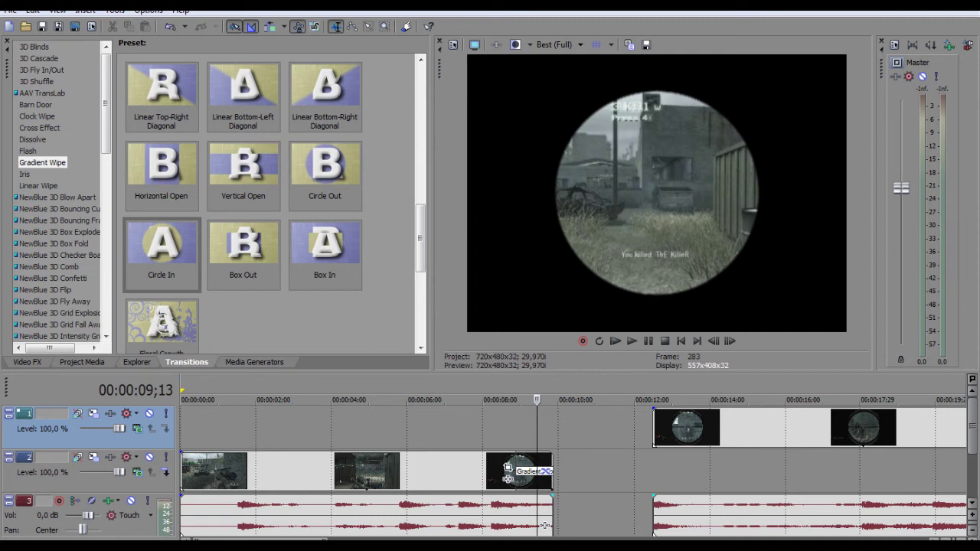
Slide the second clip and its audio earlier to overlap the wipe, then play the join to about 00:00:10;15
{"action": "left_click_drag", "start_coordinate": [543, 525], "coordinate": [545, 510]}
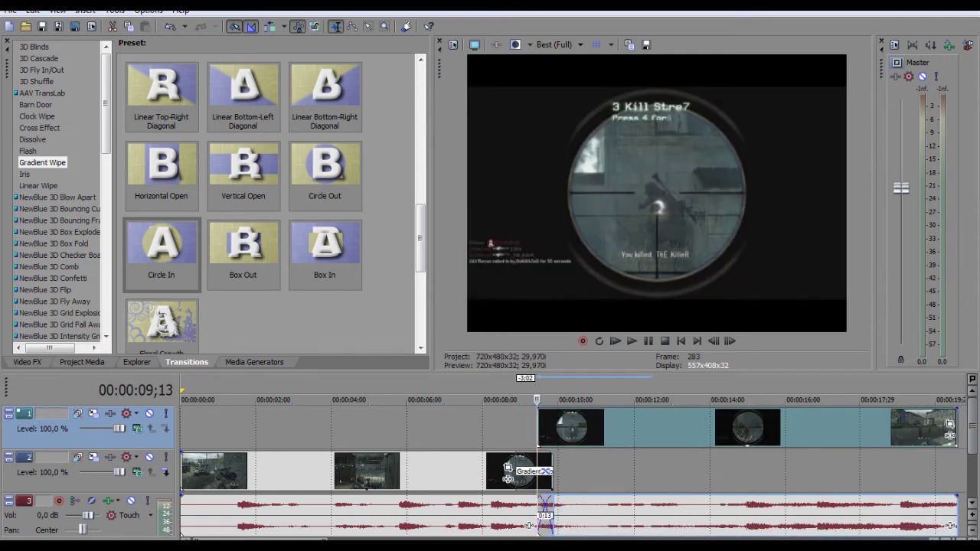
{"action": "left_click", "coordinate": [478, 428]}
{"action": "key", "text": "space"}
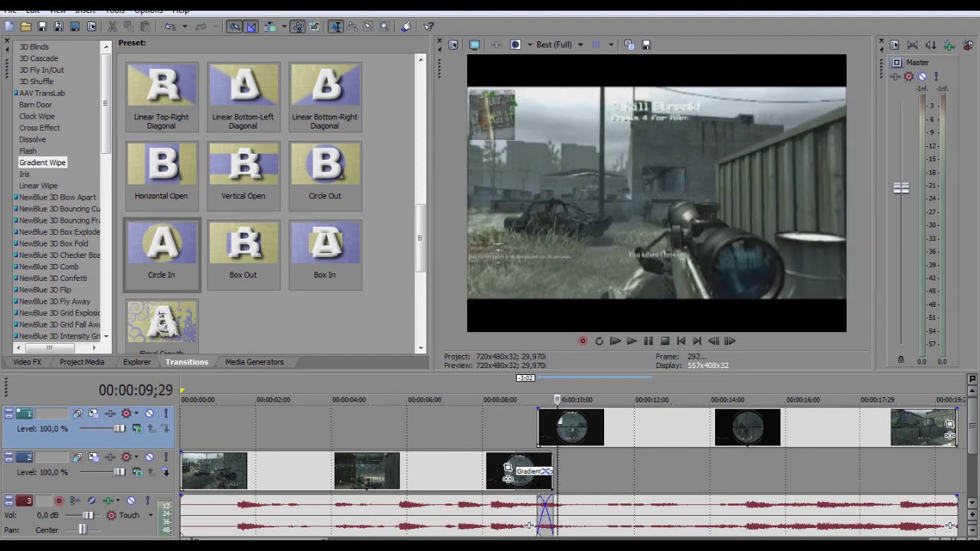
{"action": "key", "text": "Down"}
{"action": "key", "text": "Down"}
{"action": "key", "text": "Down"}
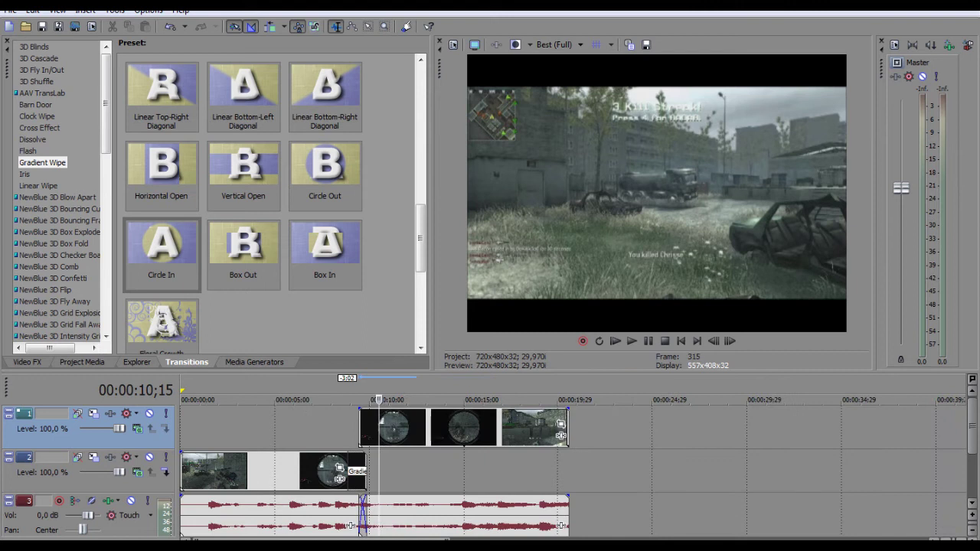
Try Draft (Half) and Draft (Auto), then settle on Preview (Auto) preview quality
{"action": "left_click", "coordinate": [529, 44]}
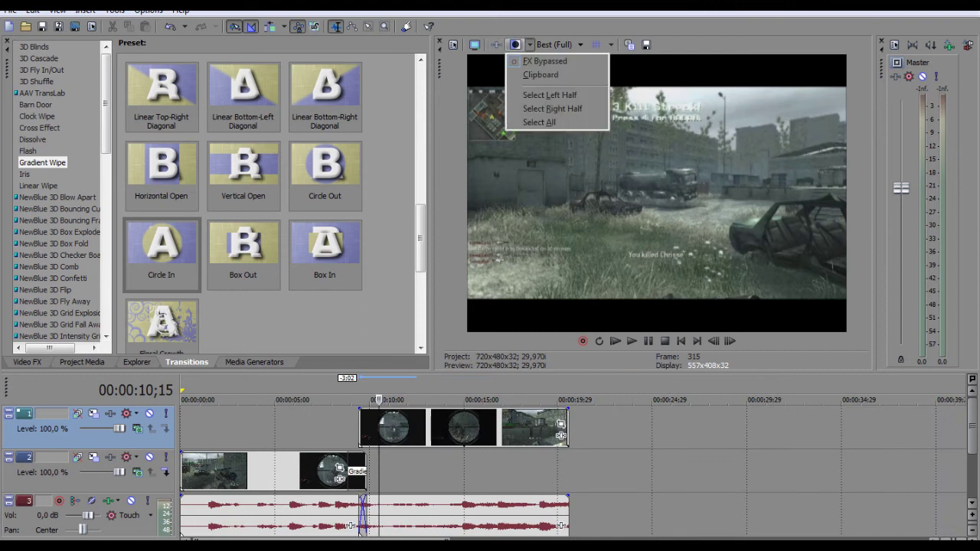
{"action": "left_click", "coordinate": [558, 44]}
{"action": "left_click", "coordinate": [558, 44]}
{"action": "mouse_move", "coordinate": [563, 61]}
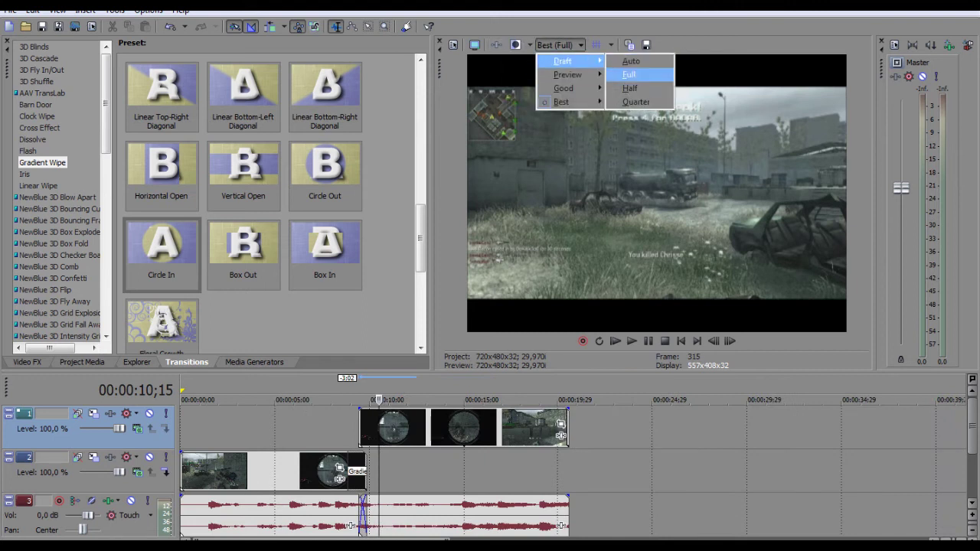
{"action": "left_click", "coordinate": [629, 88]}
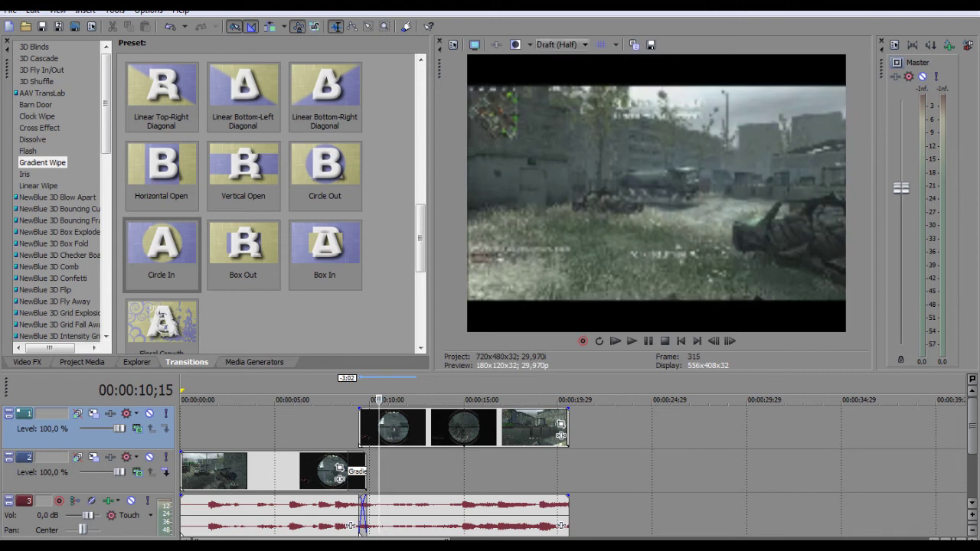
{"action": "left_click", "coordinate": [557, 44]}
{"action": "mouse_move", "coordinate": [563, 61]}
{"action": "left_click", "coordinate": [629, 60]}
{"action": "left_click", "coordinate": [558, 44]}
{"action": "mouse_move", "coordinate": [563, 74]}
{"action": "left_click", "coordinate": [629, 74]}
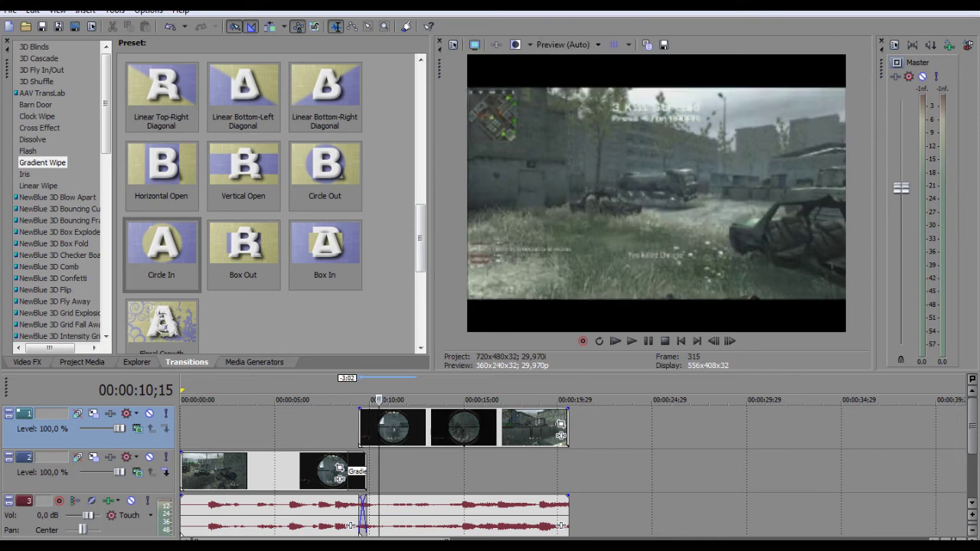
{"action": "left_click", "coordinate": [308, 429]}
Replay the circle-wipe join with the timeline zoomed in around it
{"action": "key", "text": "space"}
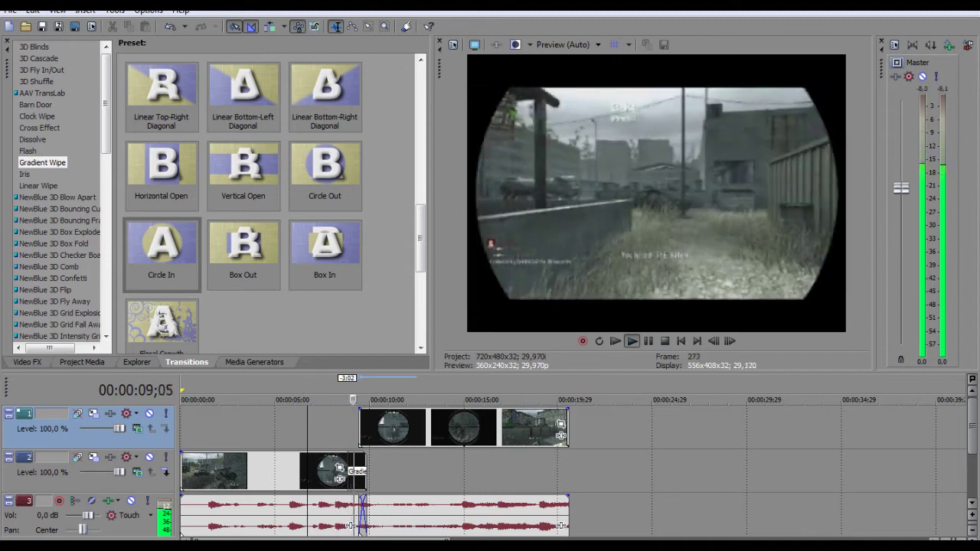
{"action": "key", "text": "space"}
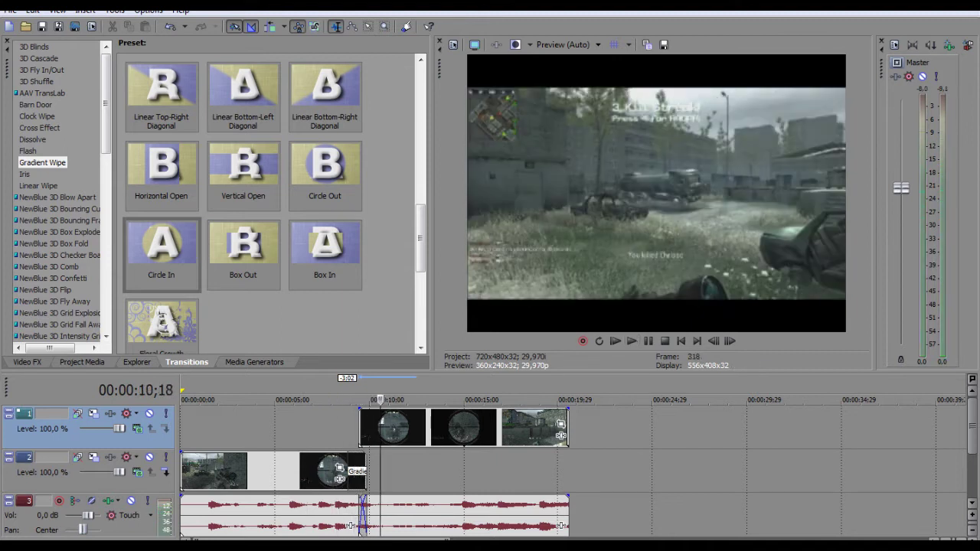
{"action": "key", "text": "Up"}
{"action": "key", "text": "Up"}
{"action": "left_click", "coordinate": [469, 471]}
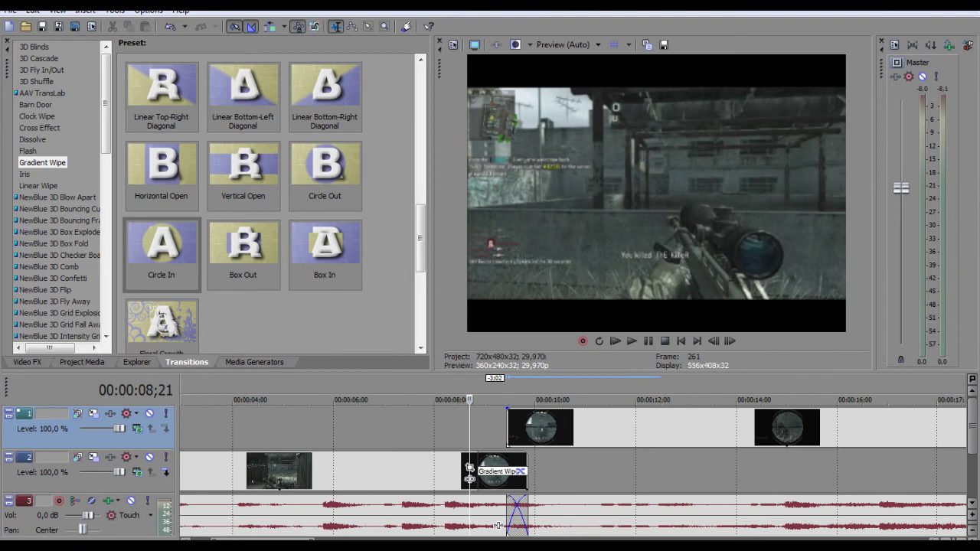
{"action": "key", "text": "space"}
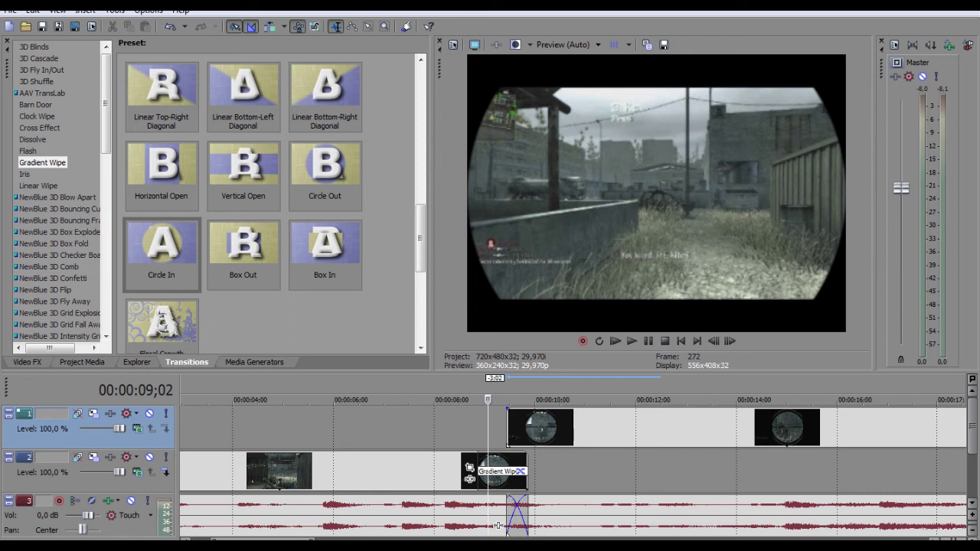
Reshape the first clip's fade-out and shorten the second clip's overlap to about 0;07
{"action": "left_click_drag", "start_coordinate": [469, 469], "coordinate": [487, 470]}
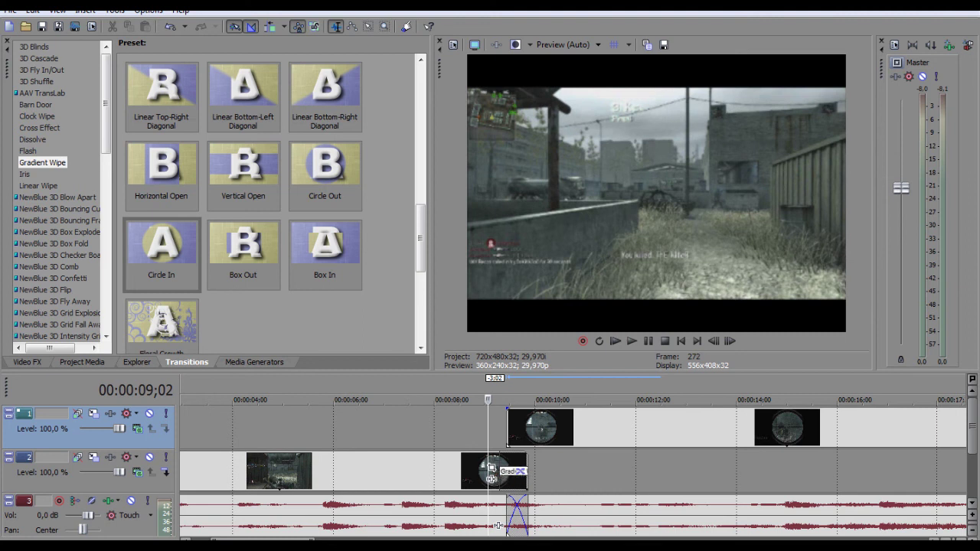
{"action": "left_click_drag", "start_coordinate": [488, 469], "coordinate": [490, 472]}
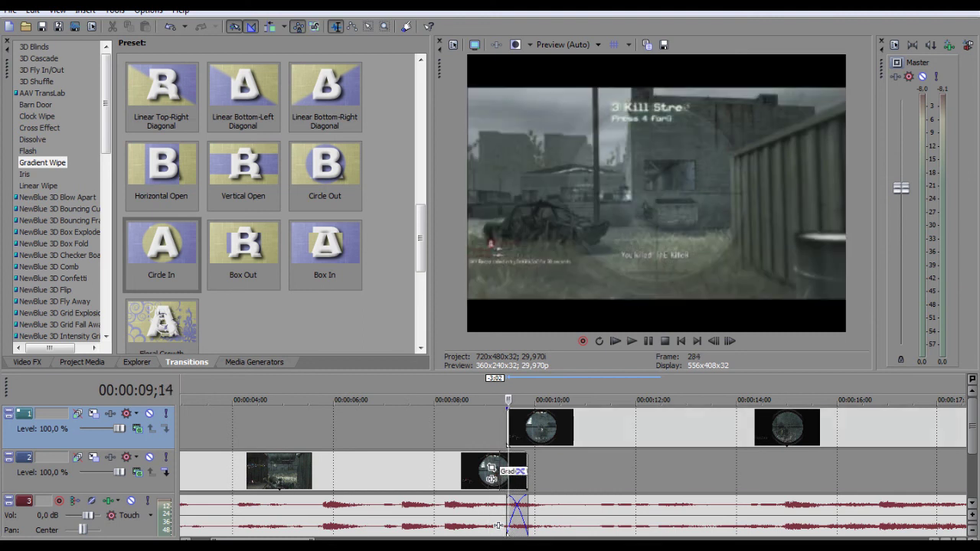
{"action": "left_click_drag", "start_coordinate": [498, 525], "coordinate": [519, 525]}
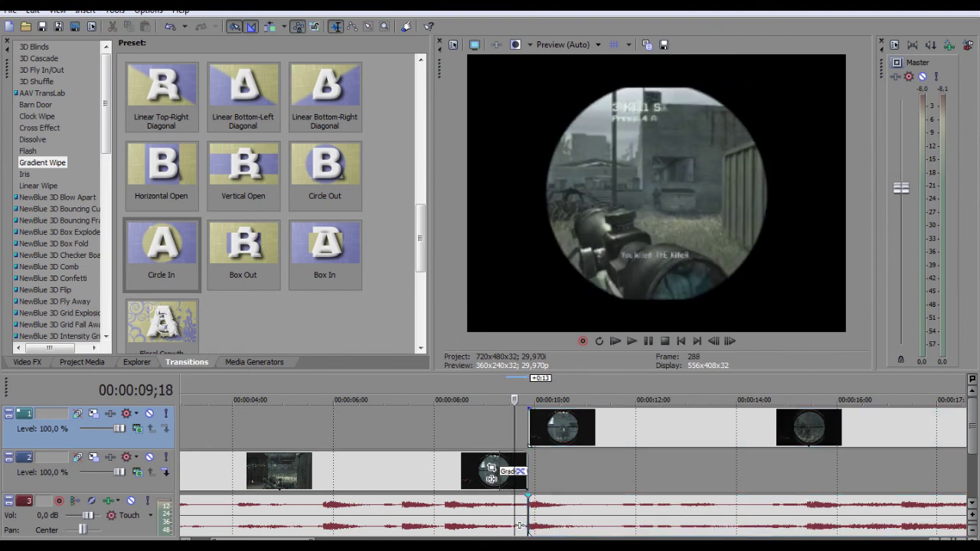
{"action": "left_click_drag", "start_coordinate": [519, 525], "coordinate": [509, 525]}
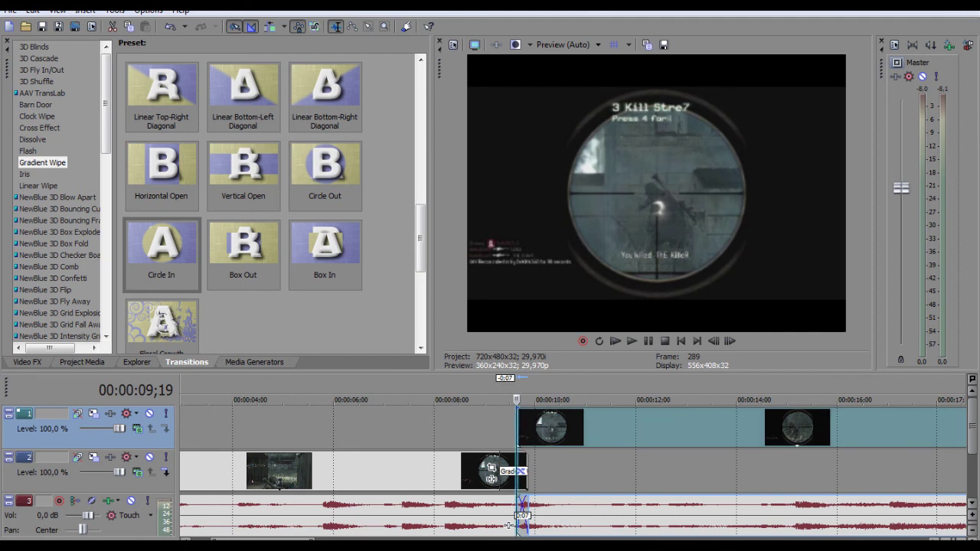
Play through the adjusted join and return the playhead to just before it
{"action": "left_click", "coordinate": [509, 525]}
{"action": "key", "text": "Return"}
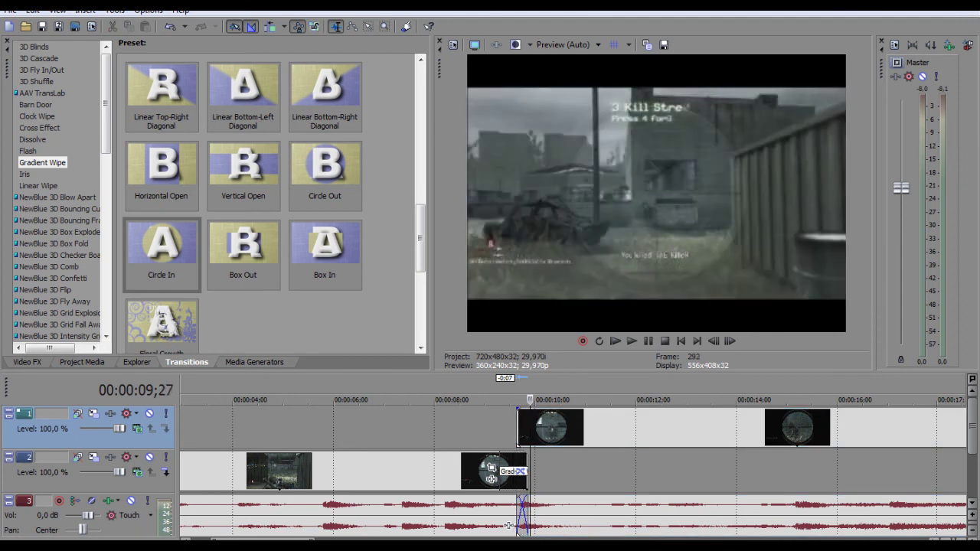
{"action": "key", "text": "Return"}
{"action": "scroll", "coordinate": [416, 525], "scroll_direction": "down", "scroll_amount": 3}
{"action": "scroll", "coordinate": [416, 525], "scroll_direction": "down", "scroll_amount": 1}
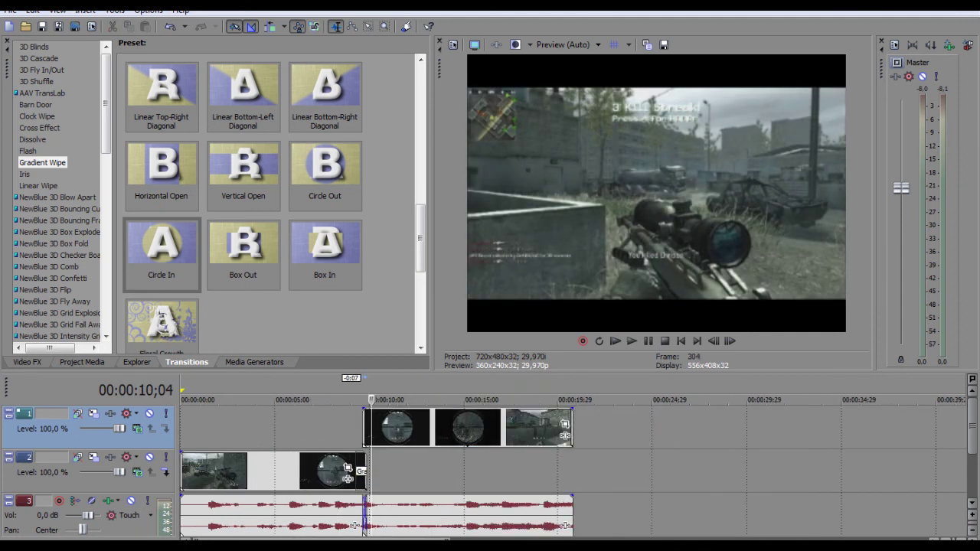
{"action": "left_click", "coordinate": [348, 399]}
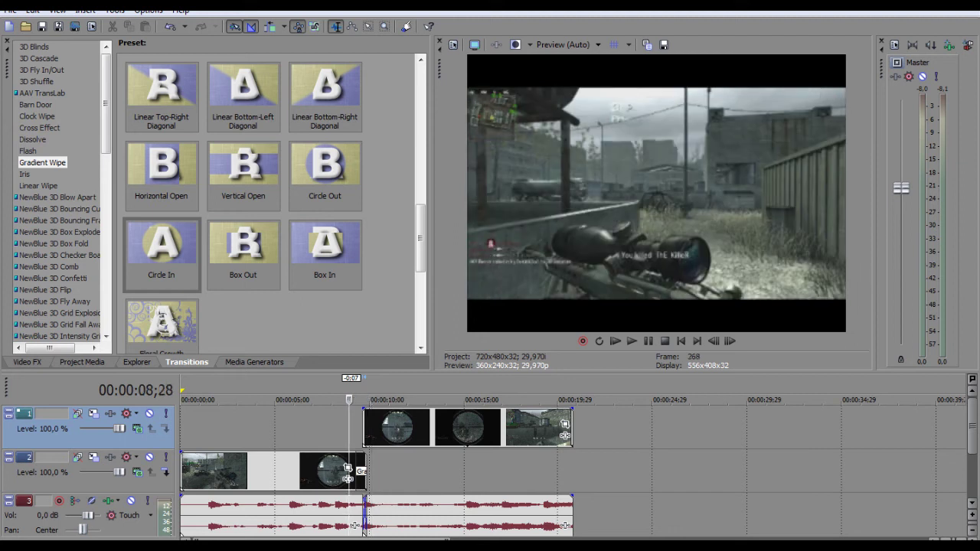